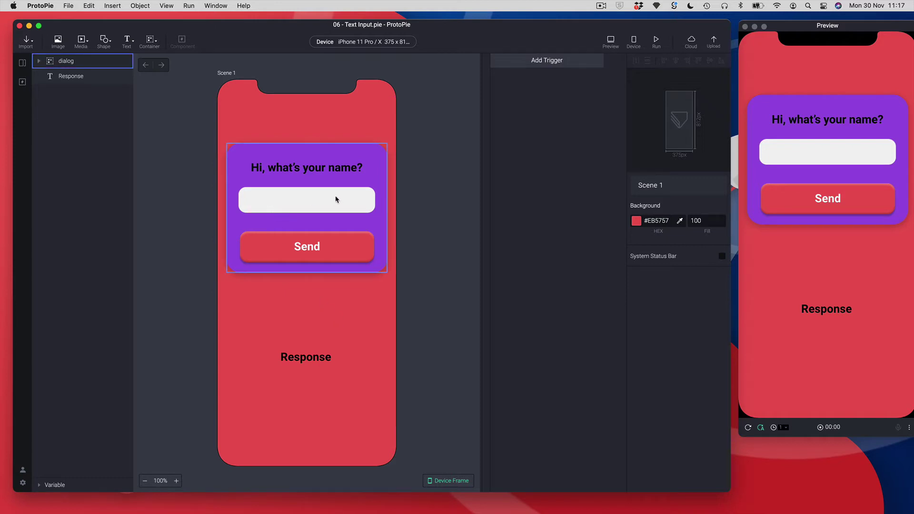
Expand the dialog group and inspect its Input image layer
click(39, 60)
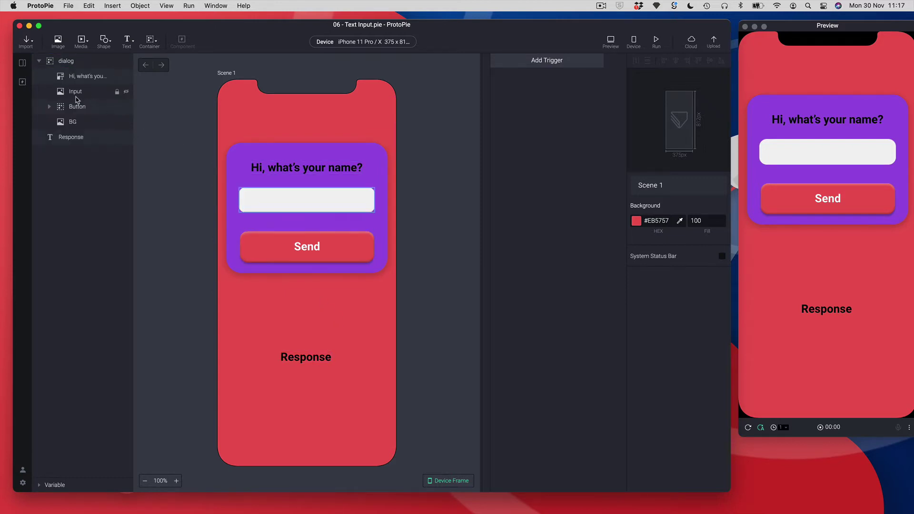
click(76, 94)
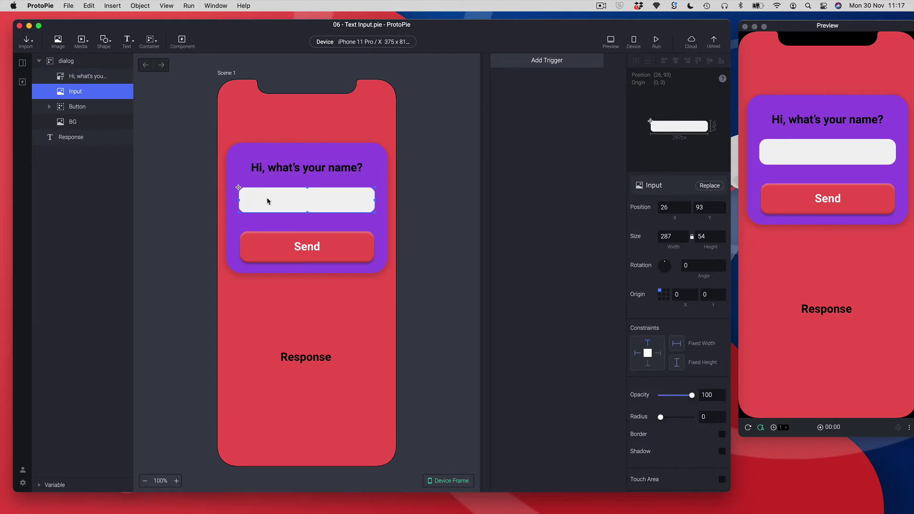
click(185, 202)
Insert a text Input layer and place it over the dialog's white field, at about X 54, Y 233
click(128, 41)
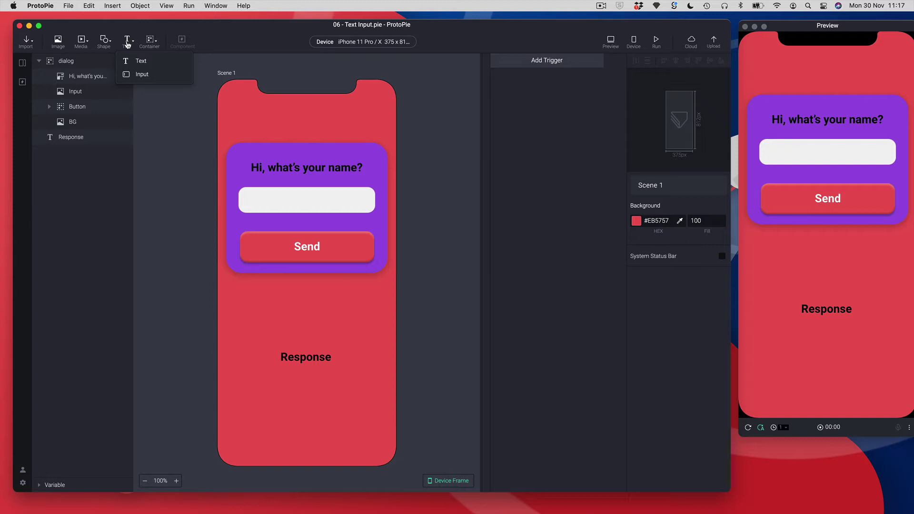
click(142, 74)
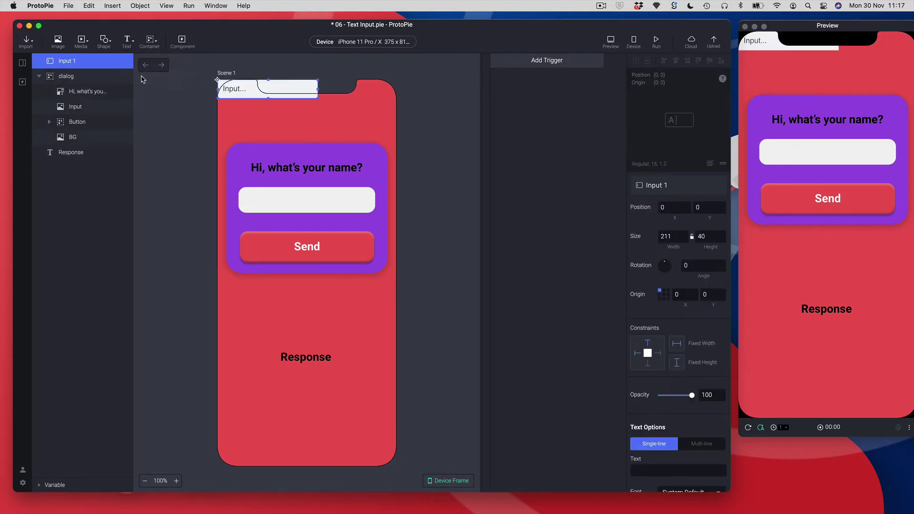
drag(247, 92, 292, 201)
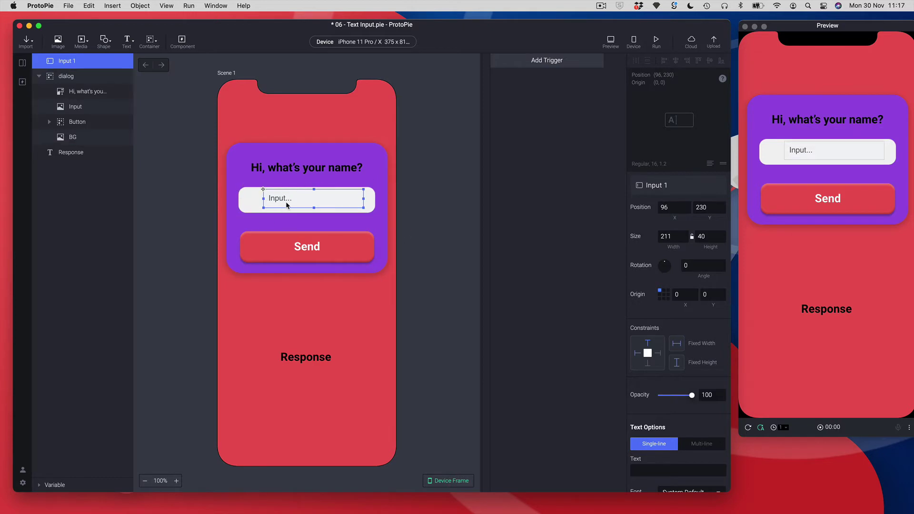
drag(301, 196, 278, 203)
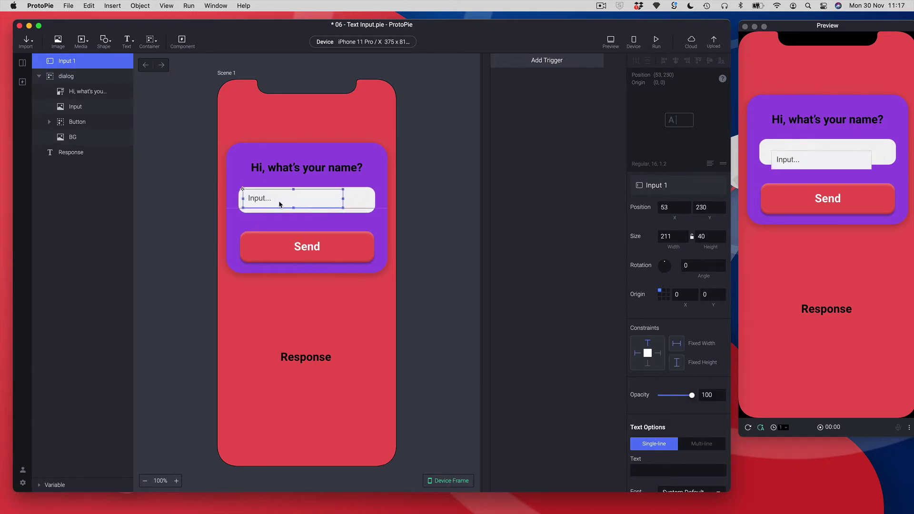
key(Down)
key(Down)
key(Down)
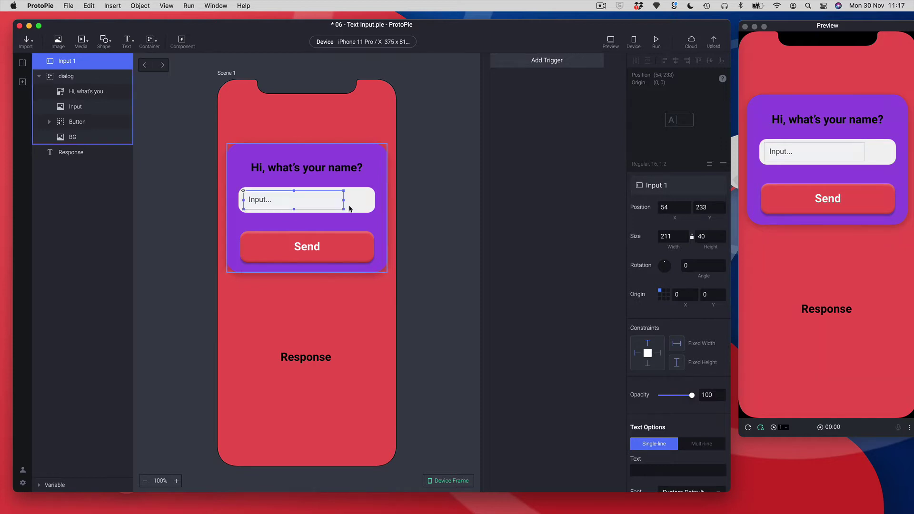
Widen the new input layer to about 267 px so it spans the white field
drag(344, 200, 371, 201)
click(434, 238)
click(294, 199)
click(412, 216)
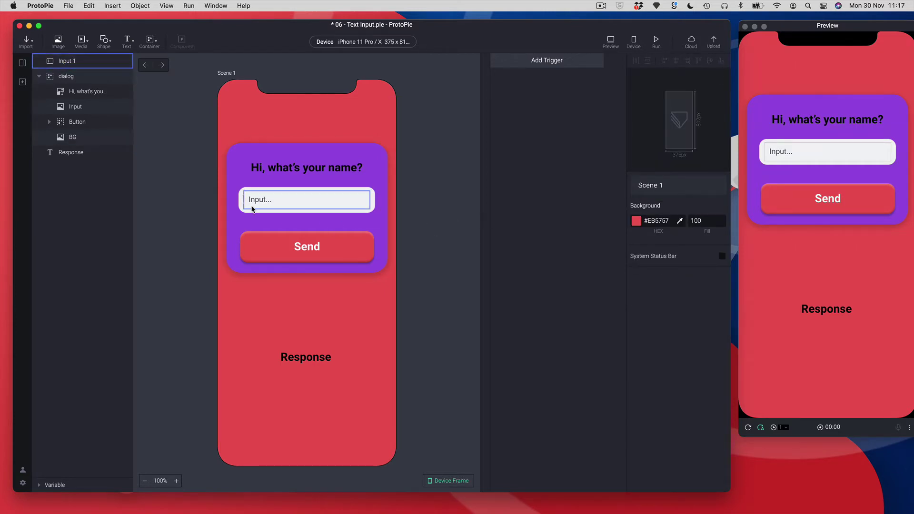
Set the input layer's placeholder text to "Type your name"
click(298, 206)
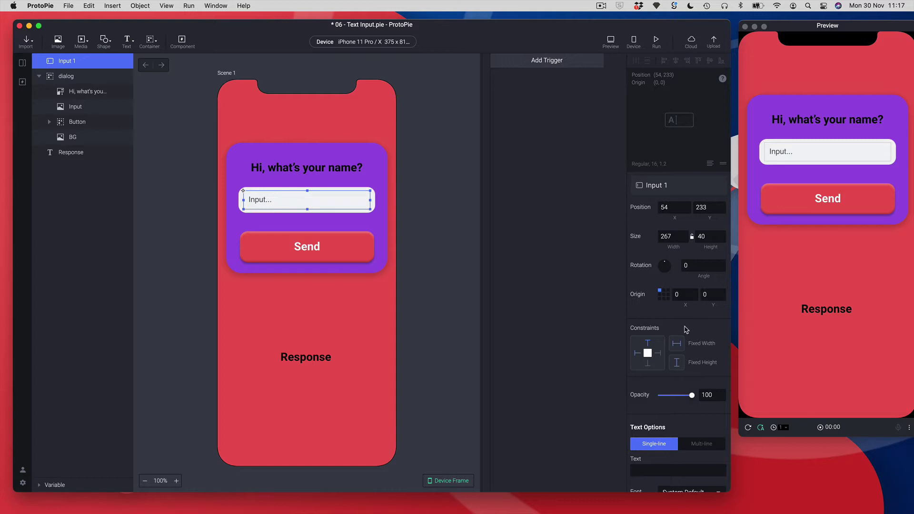
scroll(685, 328, down, 3)
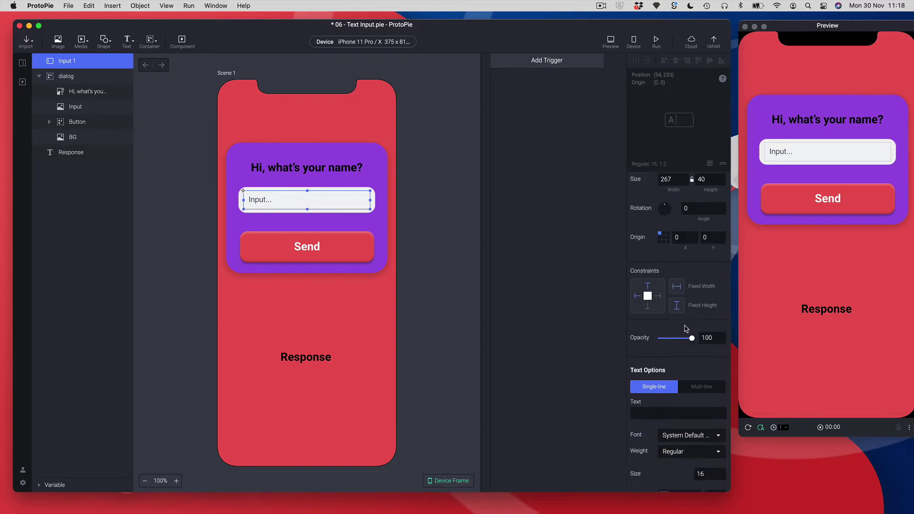
scroll(686, 328, down, 3)
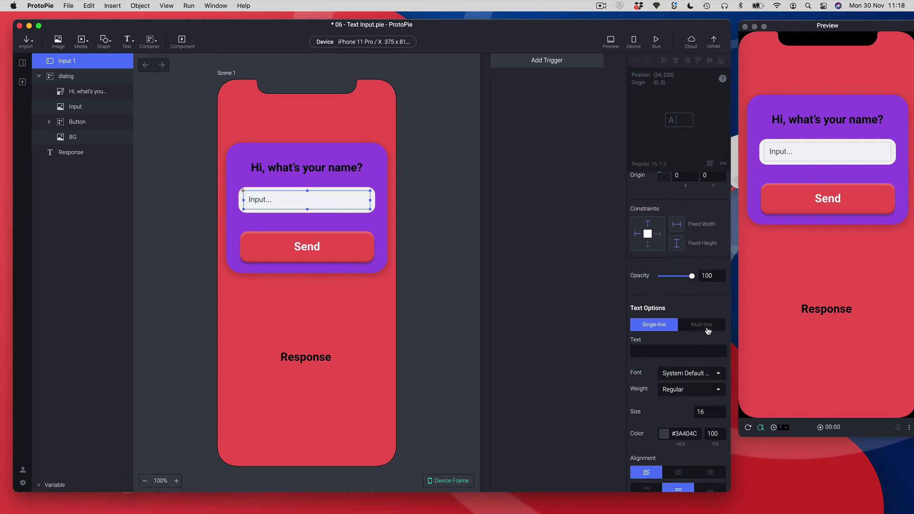
scroll(695, 330, down, 1)
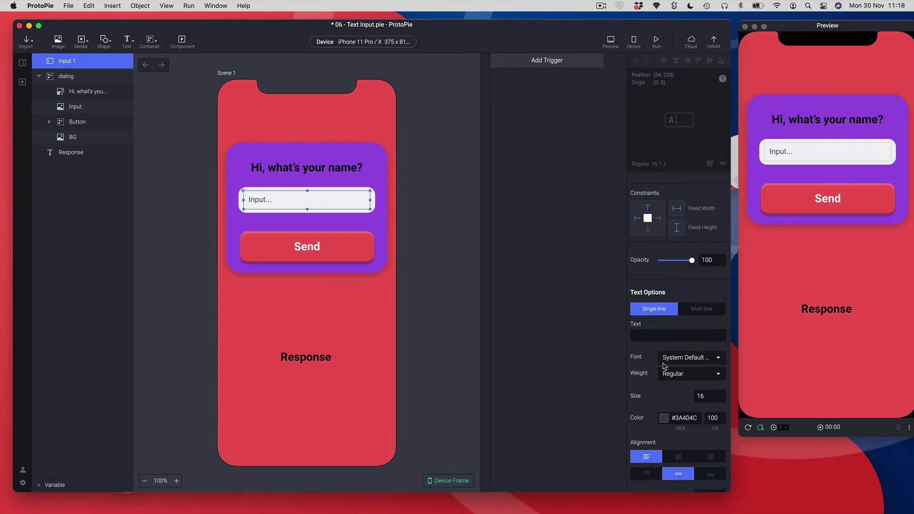
scroll(646, 387, down, 1)
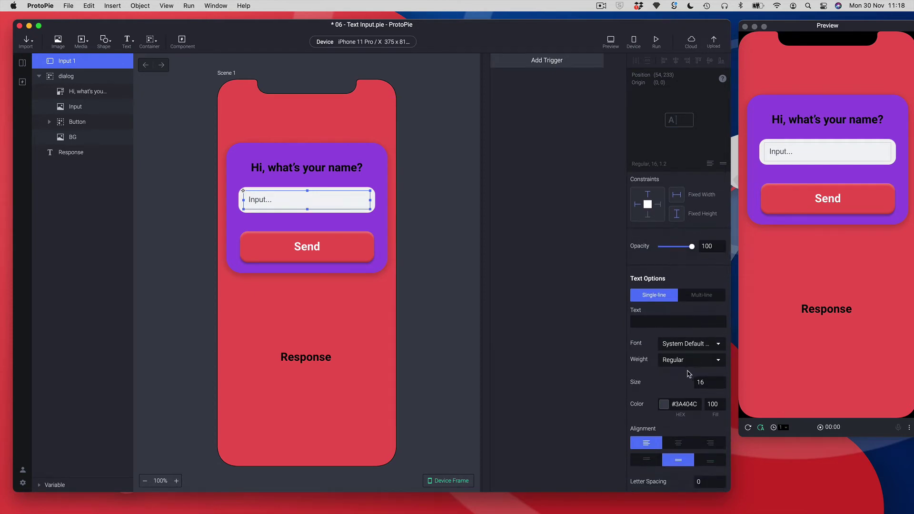
scroll(689, 374, down, 6)
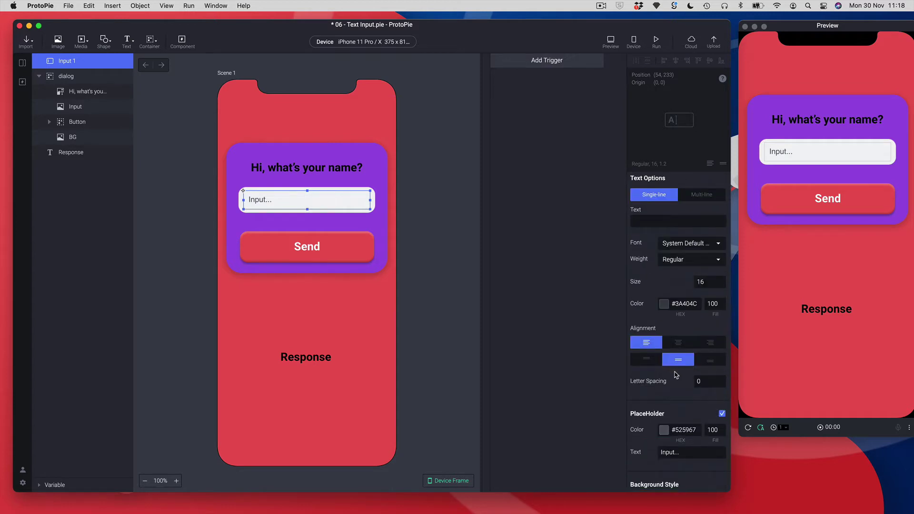
scroll(666, 380, down, 4)
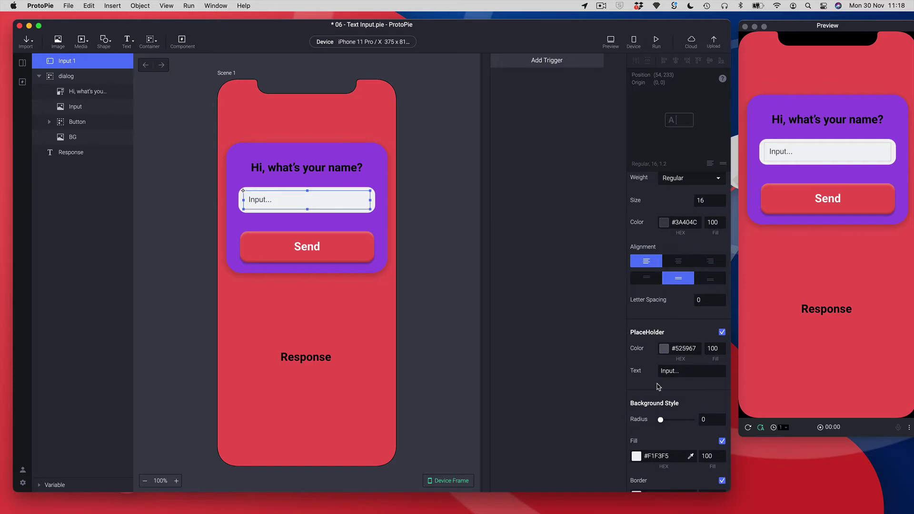
scroll(658, 387, down, 1)
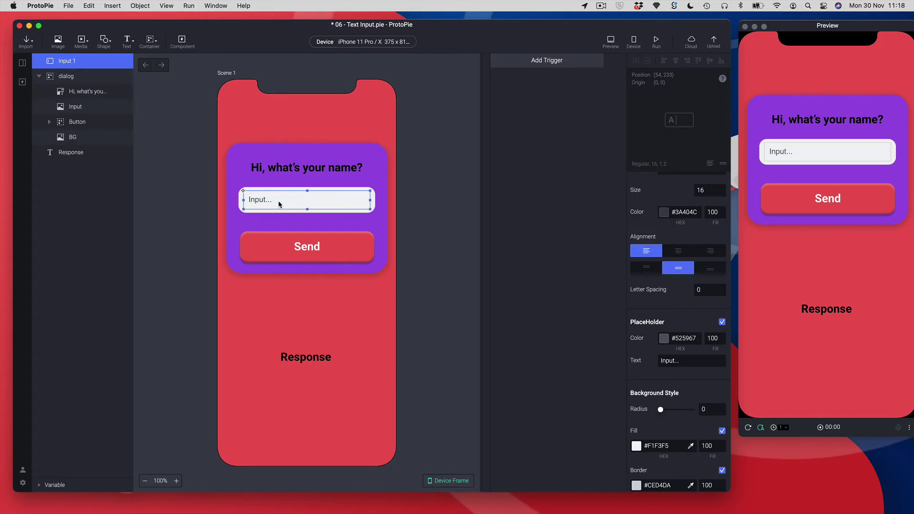
click(687, 360)
drag(688, 361, 632, 363)
text(Type your name)
key(Return)
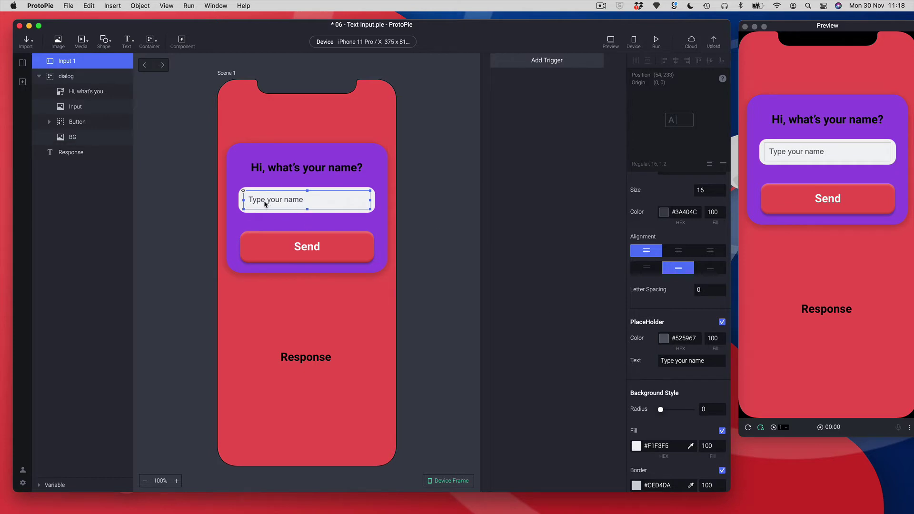
Review the input's keyboard type and return key choices, keeping Text and Go
scroll(670, 459, down, 4)
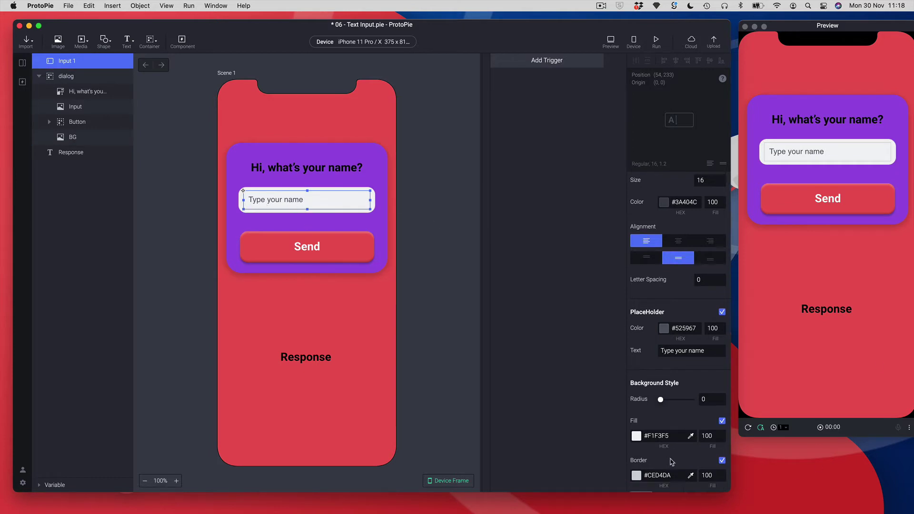
scroll(669, 459, down, 7)
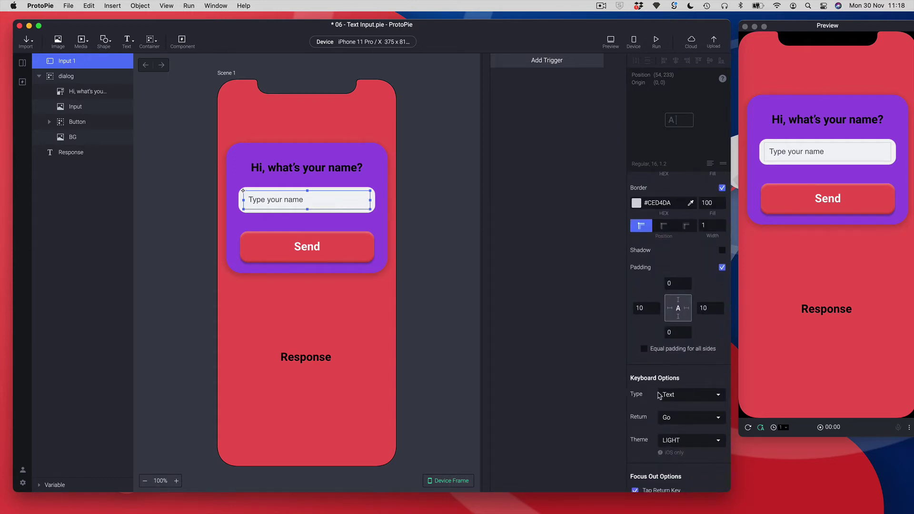
click(691, 397)
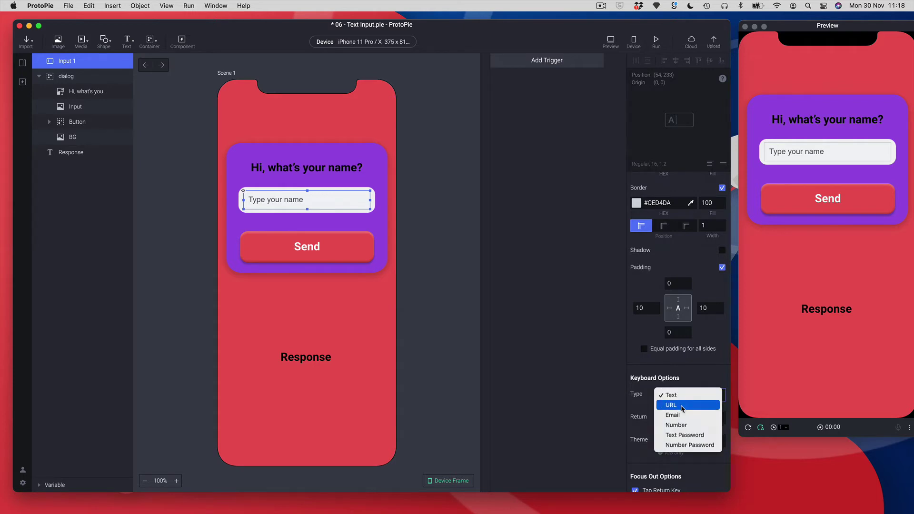
click(639, 412)
click(677, 420)
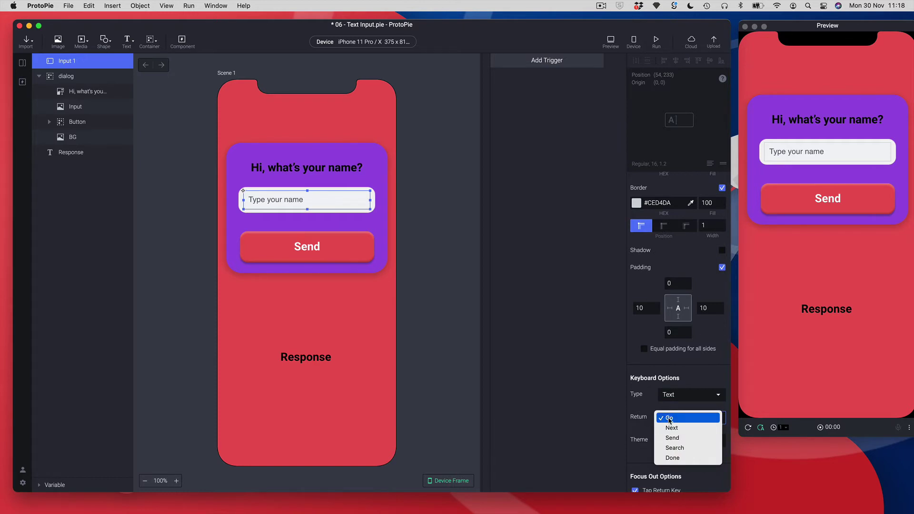
click(669, 419)
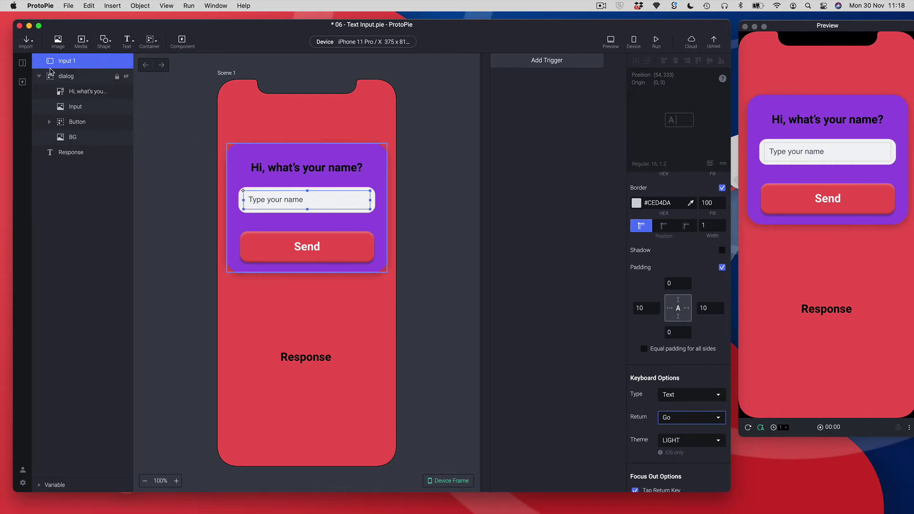
Turn off the input layer's border and deselect the layer
scroll(647, 420, up, 2)
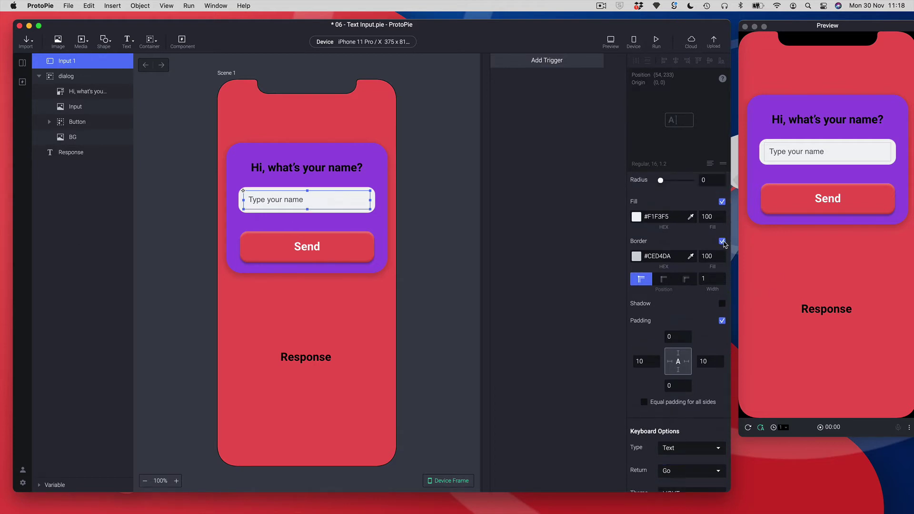
click(722, 241)
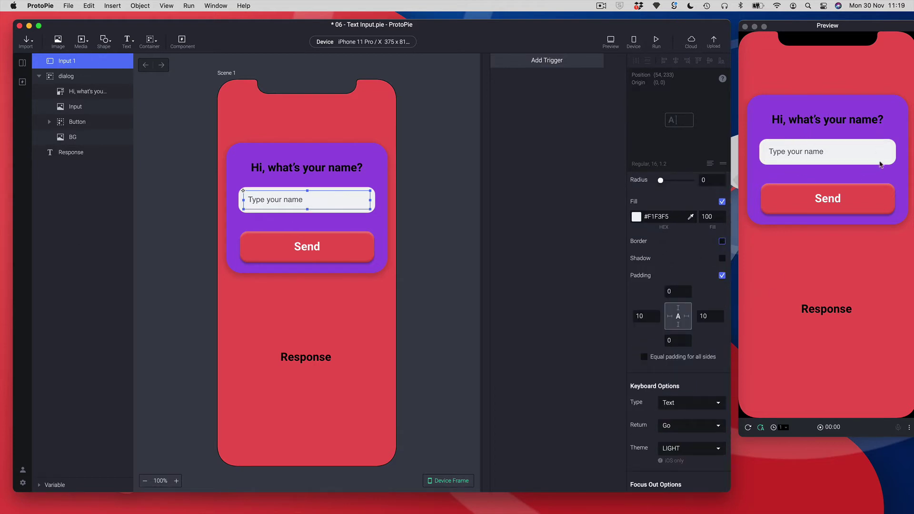
click(415, 211)
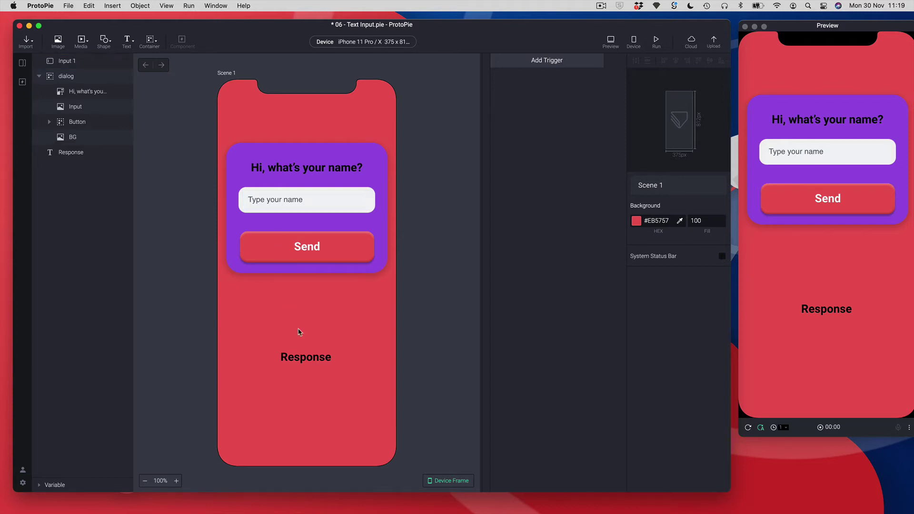
Set the opacity of the Response text layer to 0
click(317, 360)
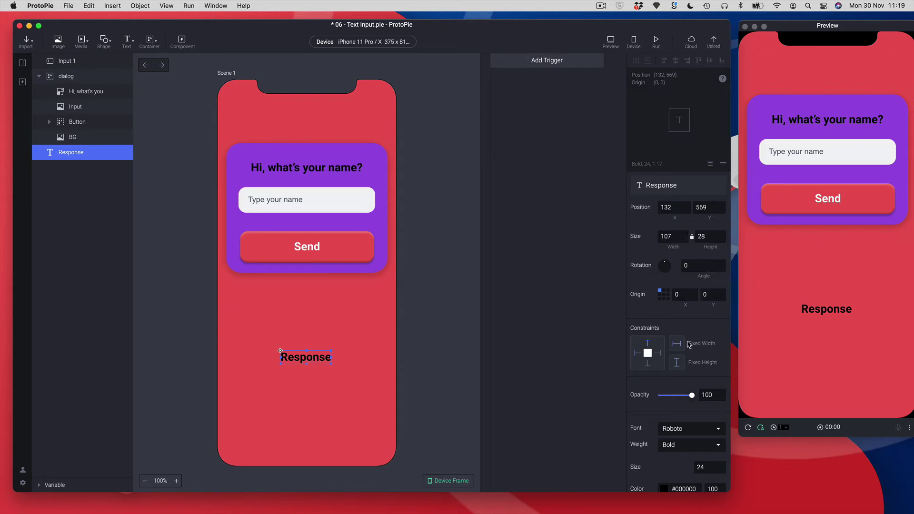
drag(690, 396, 632, 398)
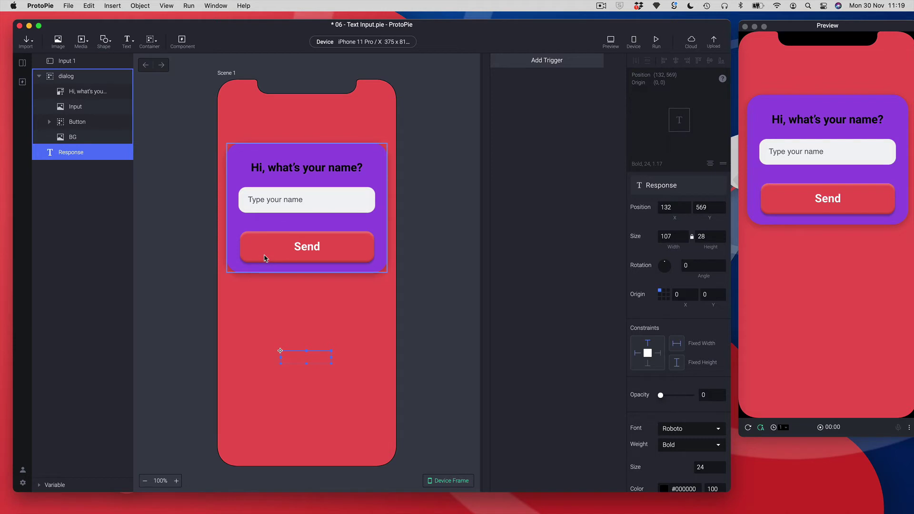
Add a Tap trigger to the Send button group in the dialog
double_click(269, 252)
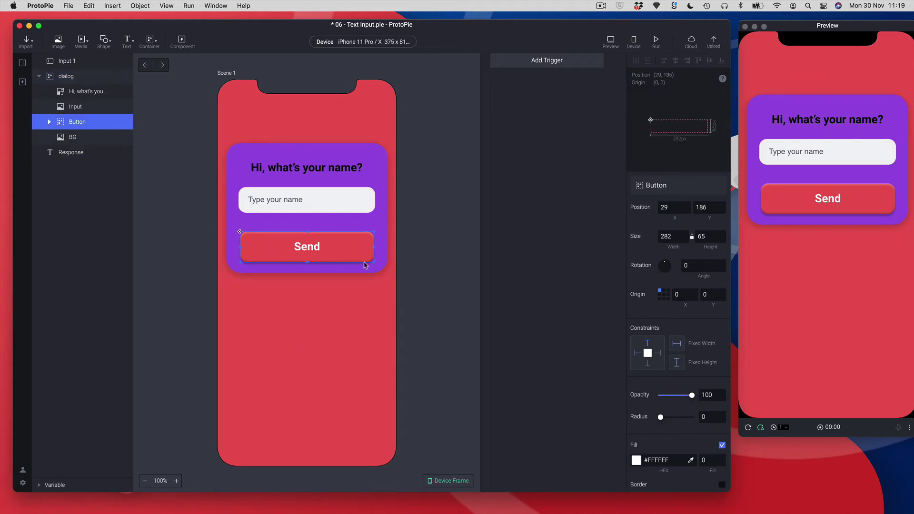
click(522, 61)
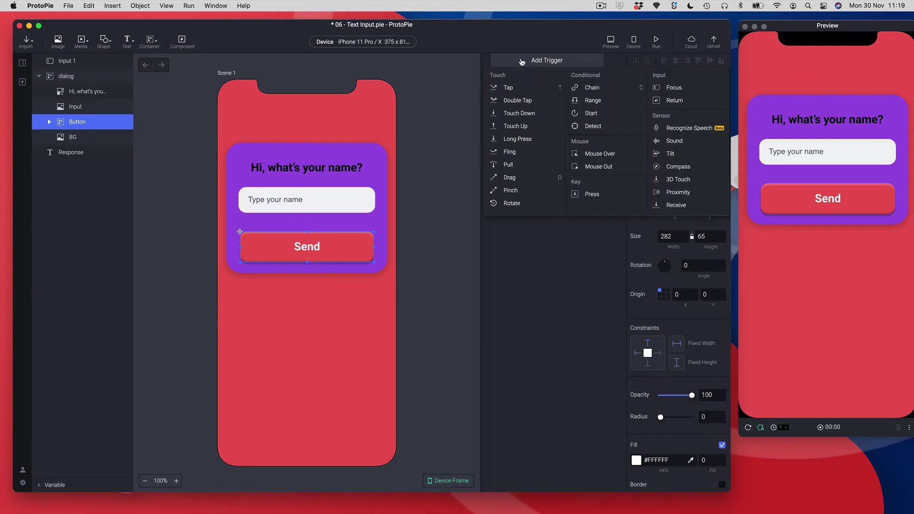
click(508, 87)
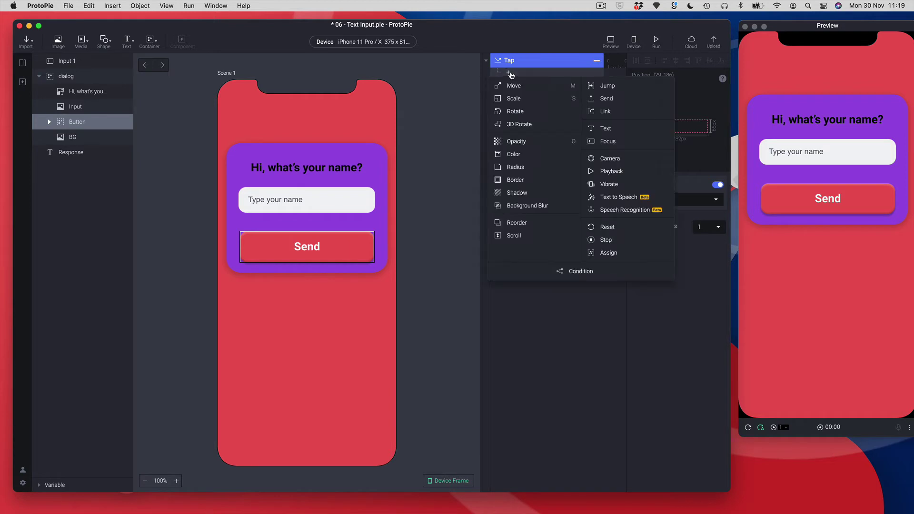
Add a Text response to the Tap trigger, targeting the Response layer with its content type set to Formula
click(614, 131)
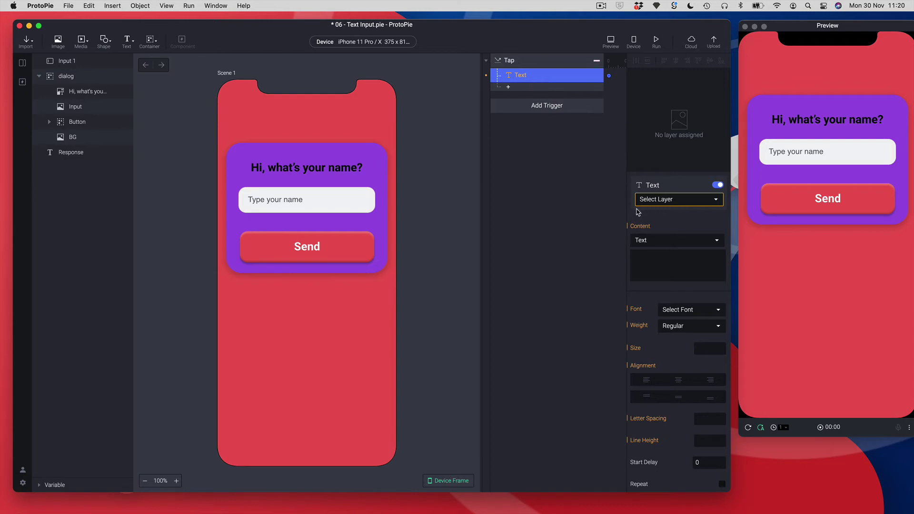
click(671, 201)
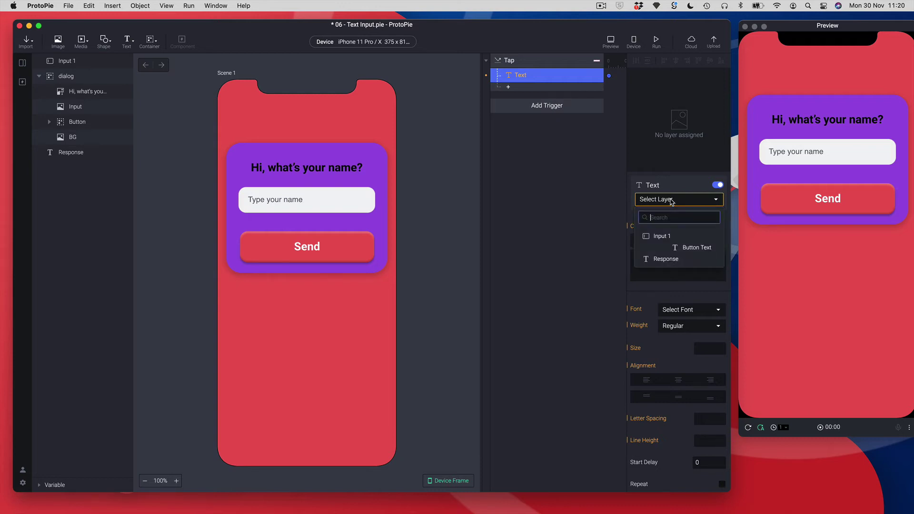
click(657, 260)
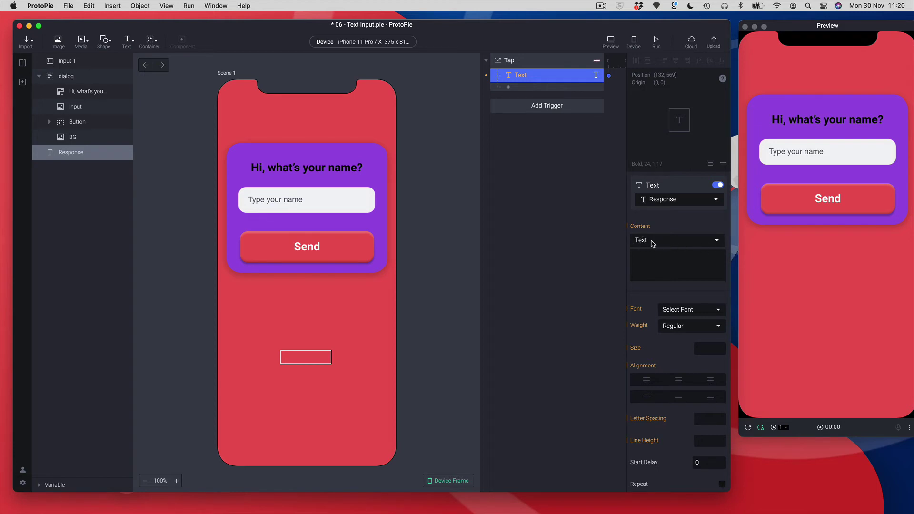
click(651, 244)
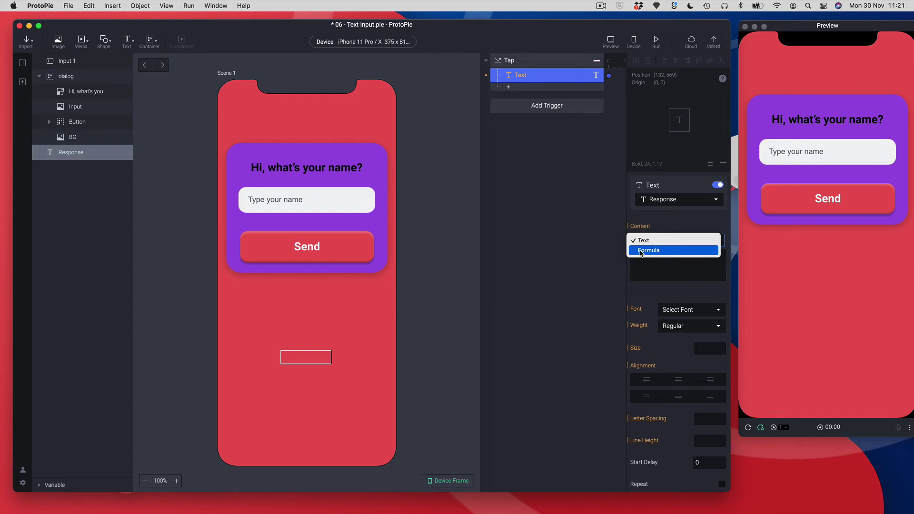
click(645, 251)
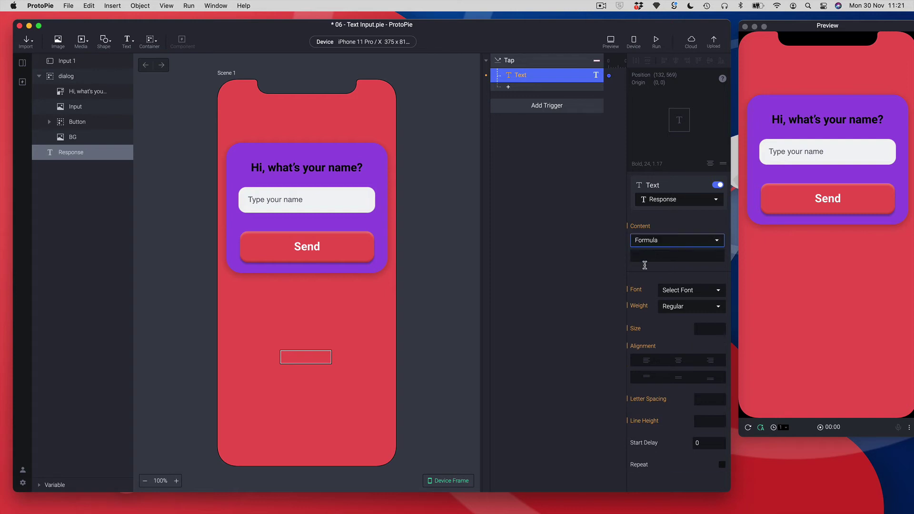
Set the Text response's formula to `Input 1`.text so the Response layer takes the input layer's text
click(656, 256)
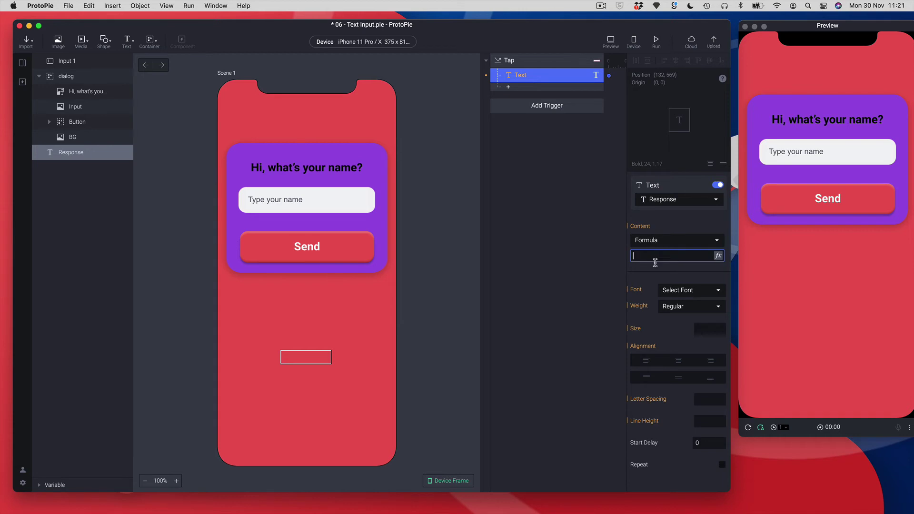
click(718, 256)
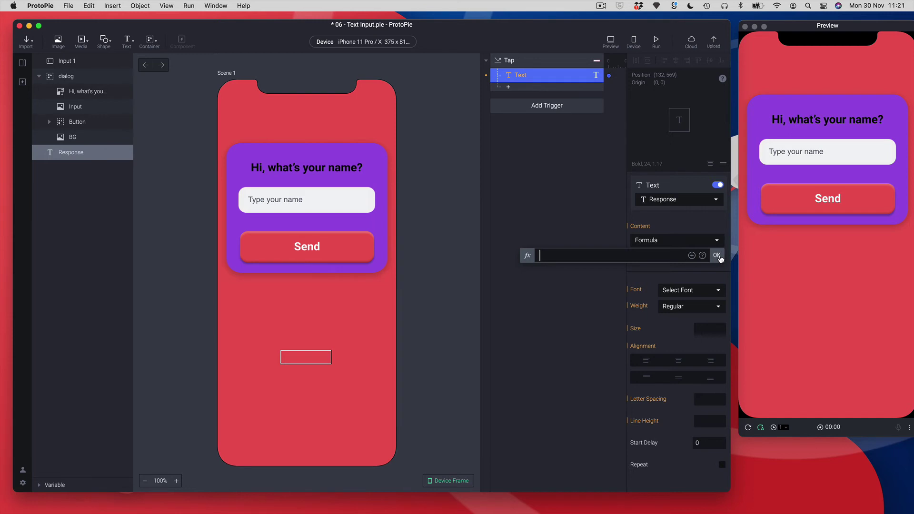
click(692, 255)
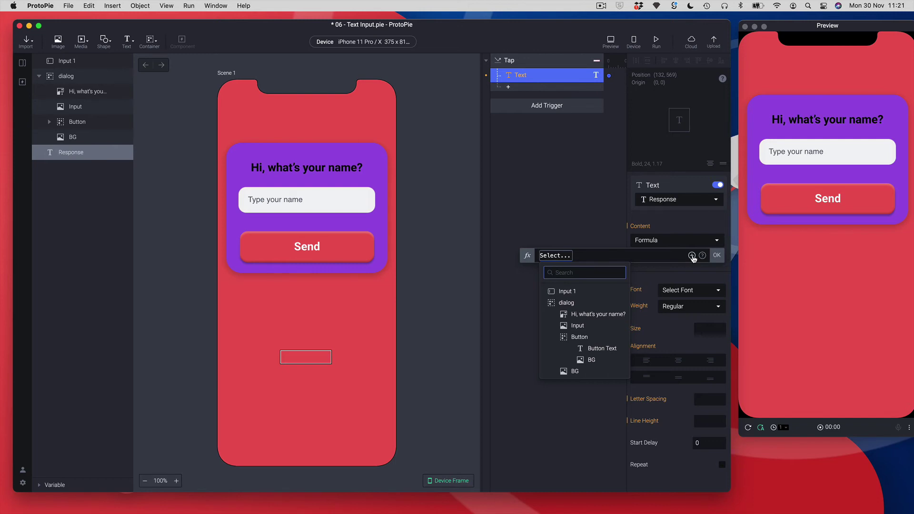
click(566, 293)
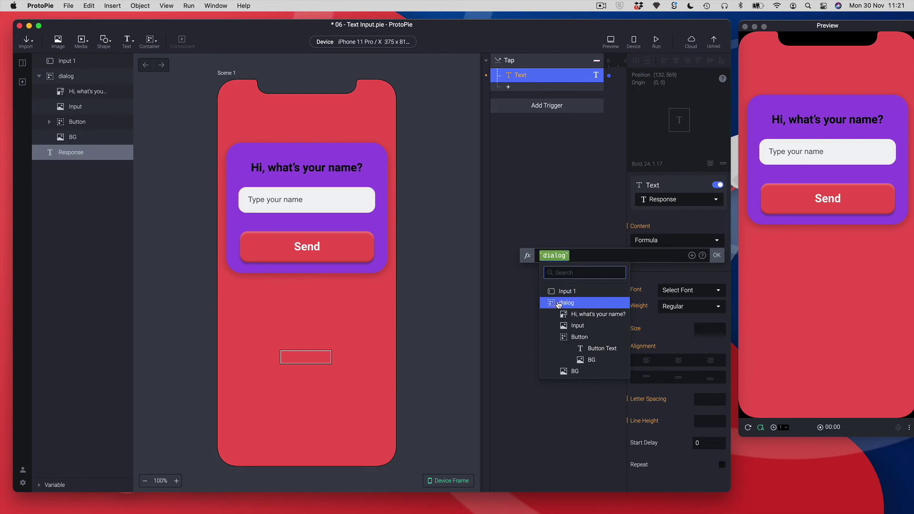
click(563, 292)
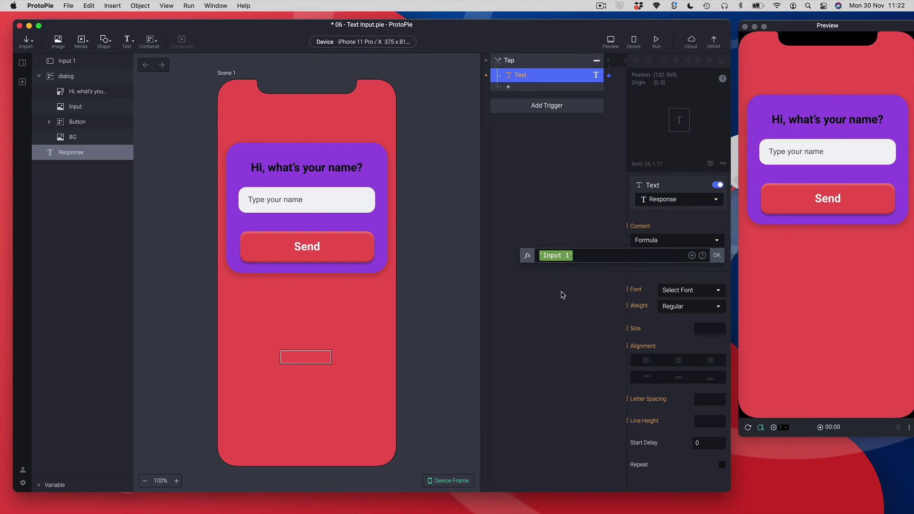
text(.)
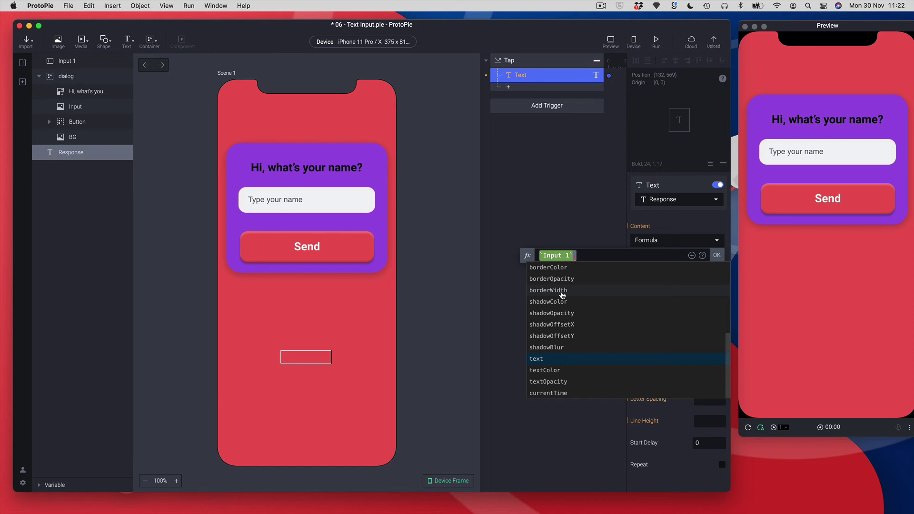
click(543, 363)
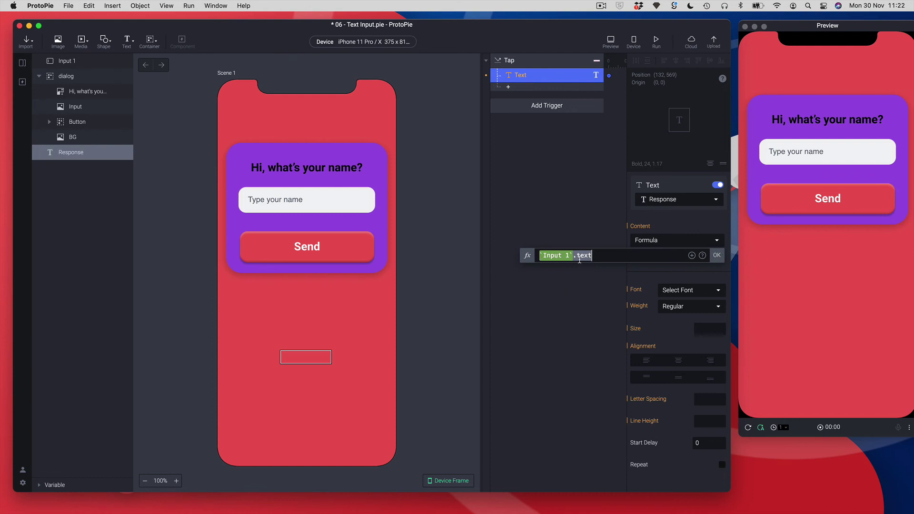
click(716, 255)
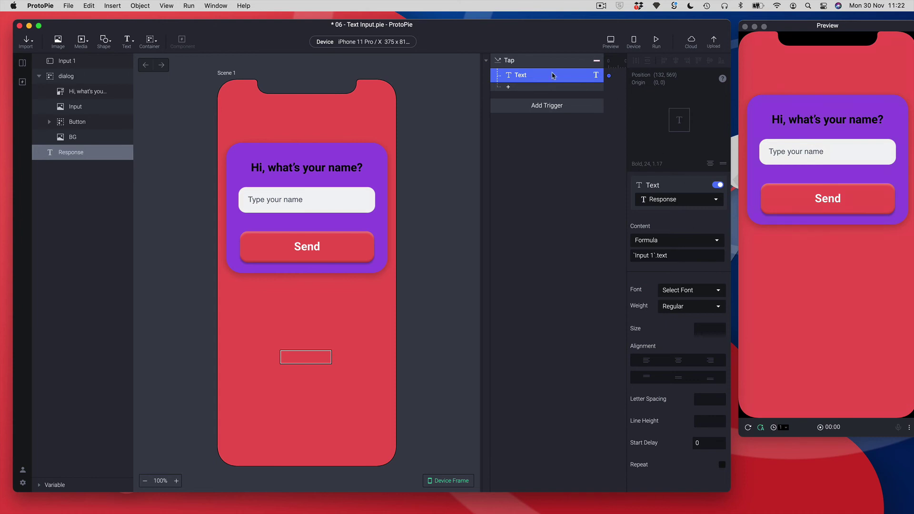
Add an Opacity response for the Response layer to the Tap trigger, with opacity to 100 and a duration of 0
click(506, 61)
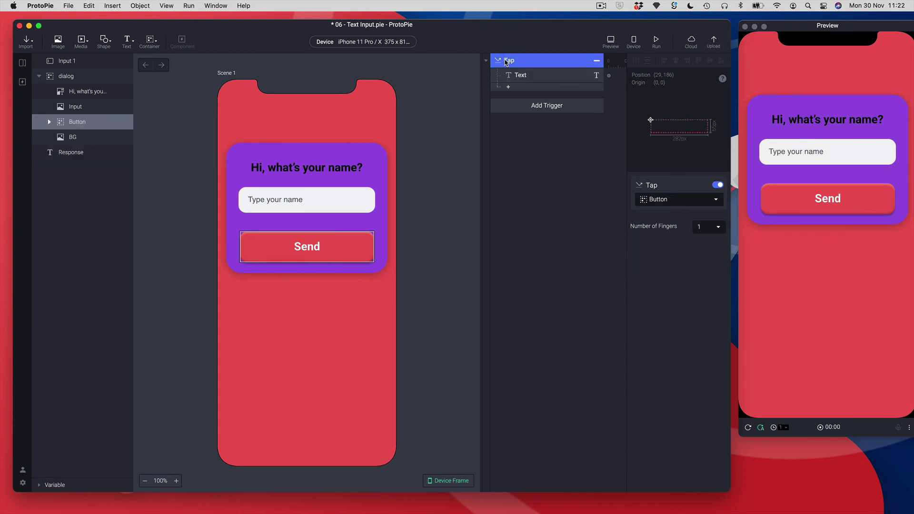
click(588, 75)
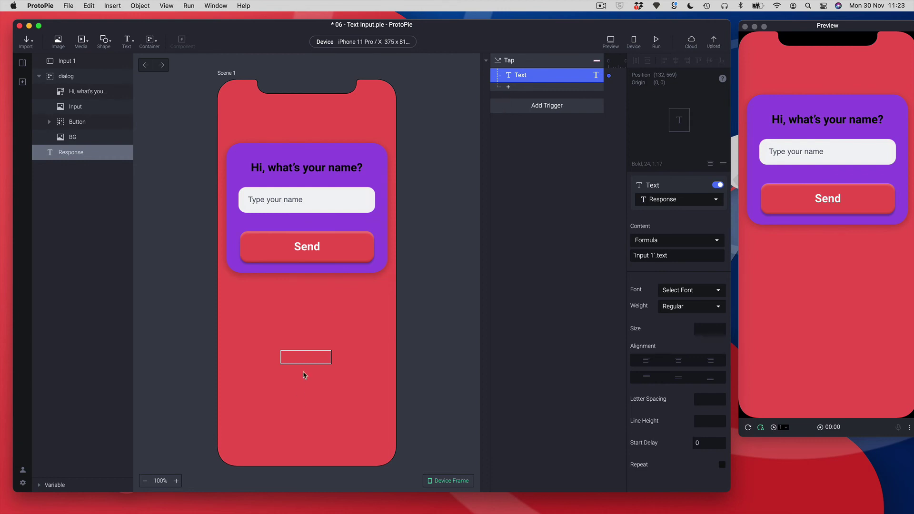
click(510, 88)
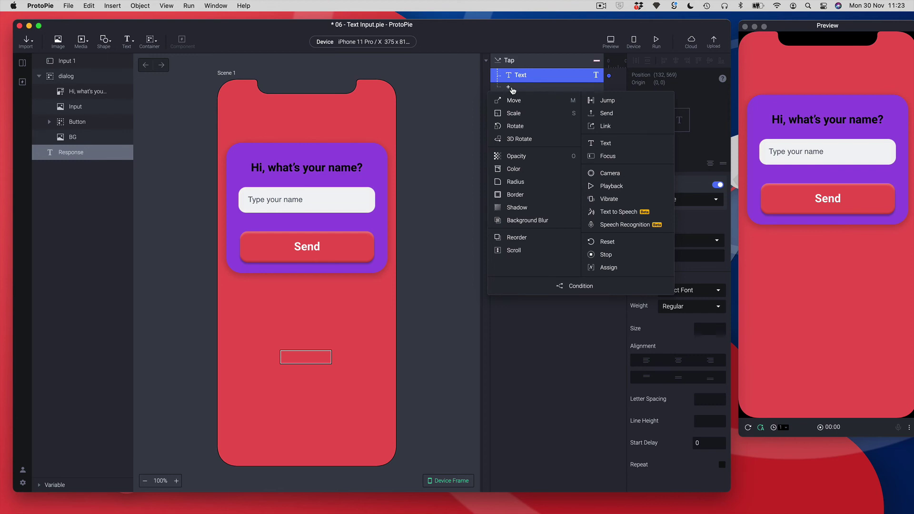
click(521, 160)
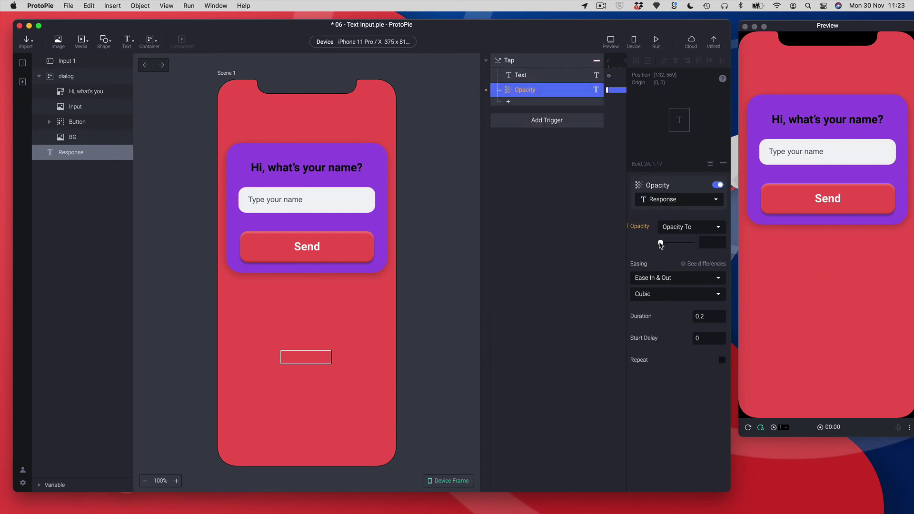
drag(660, 244, 692, 243)
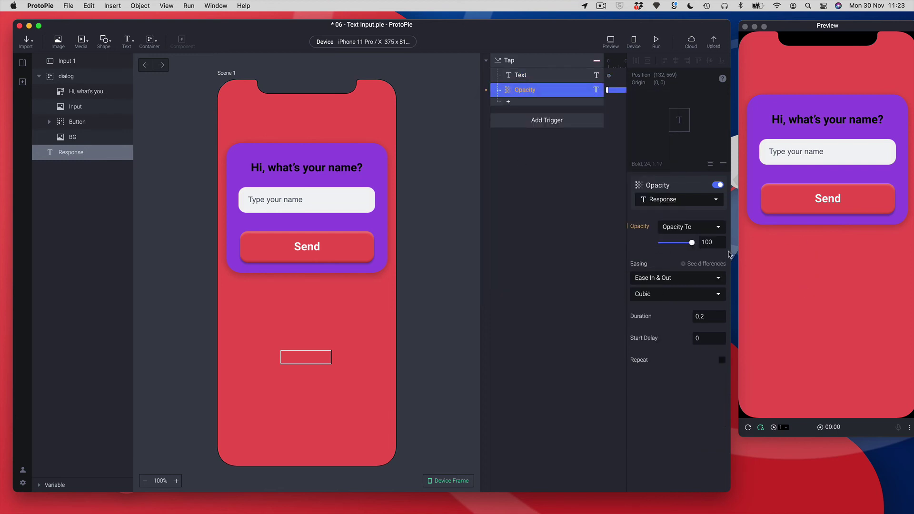
click(700, 316)
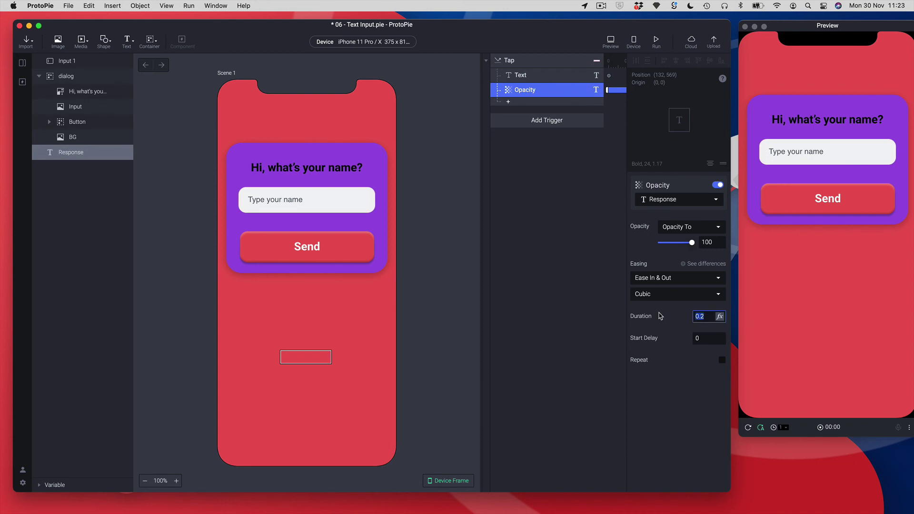
text(0)
key(Return)
Test the prototype in the preview by entering a first name in the input field and sending it
drag(789, 28, 783, 32)
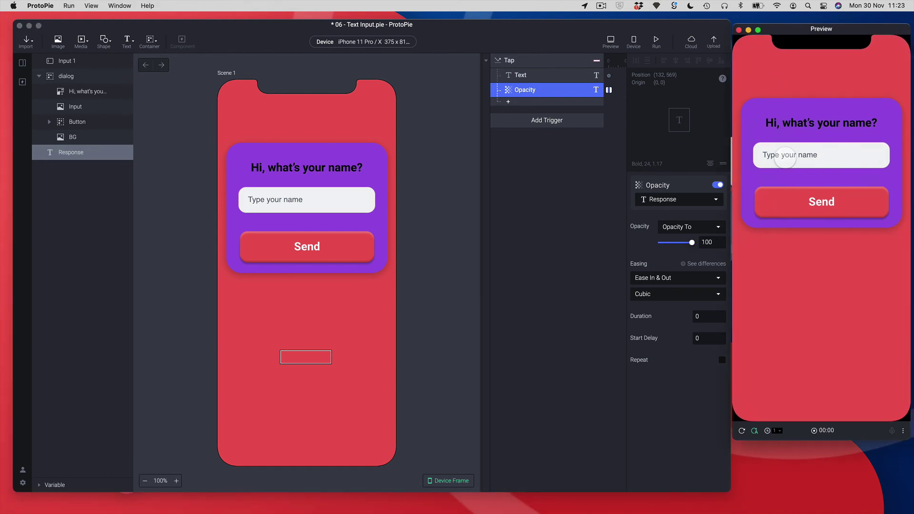
click(785, 156)
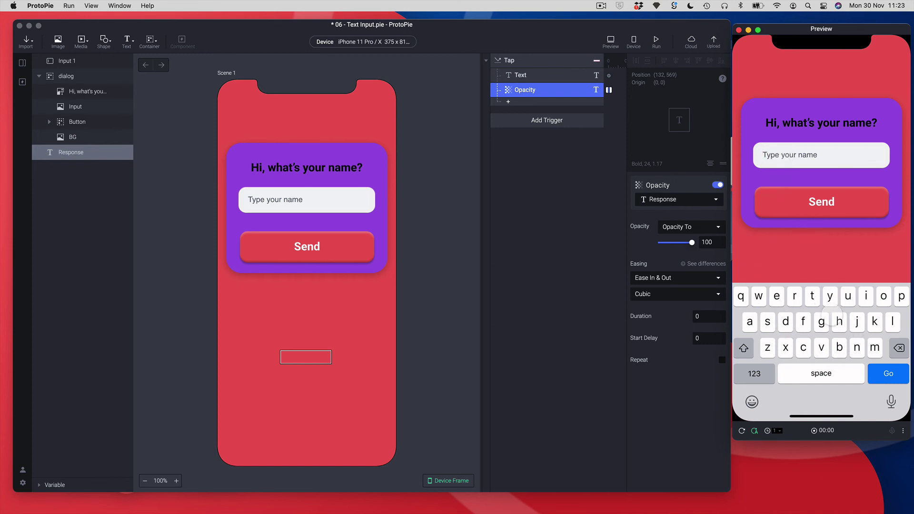
click(756, 306)
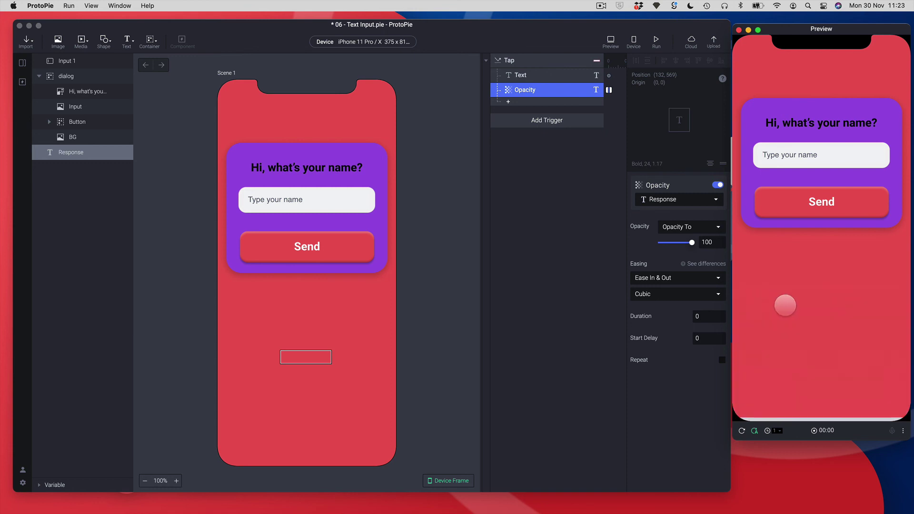
click(788, 160)
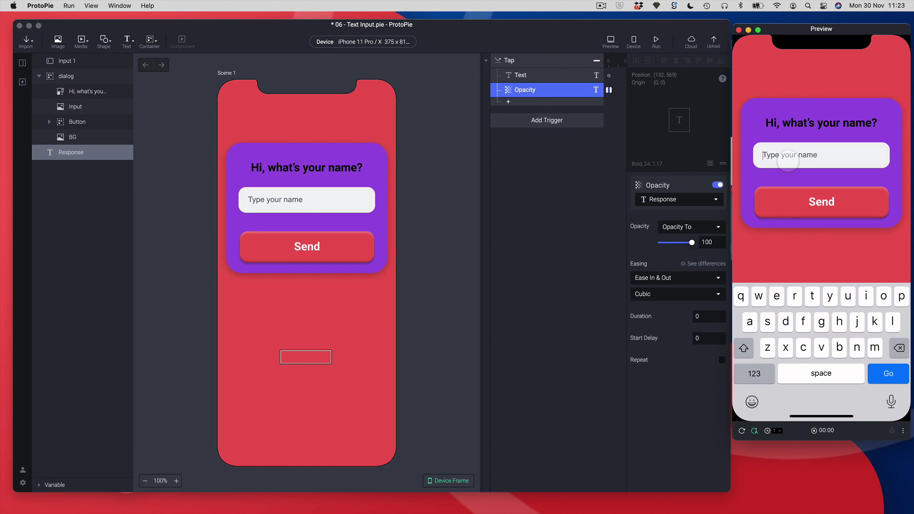
text(Darren)
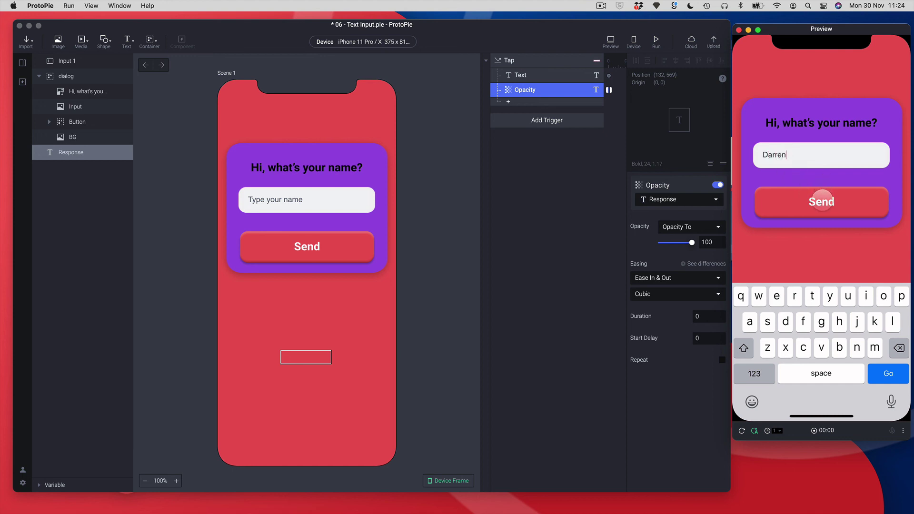
click(821, 201)
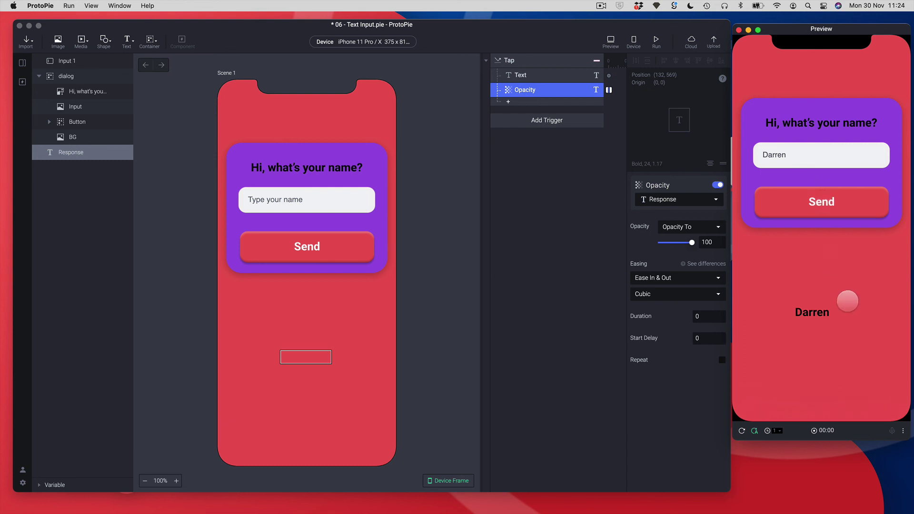